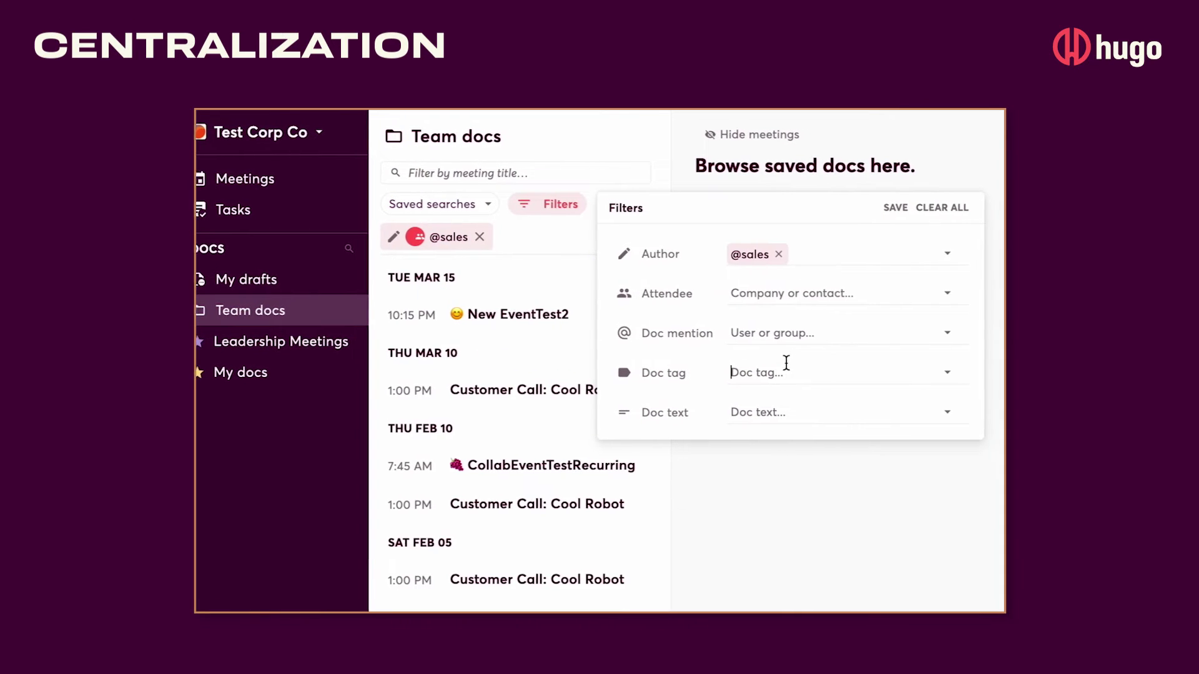
text(sal)
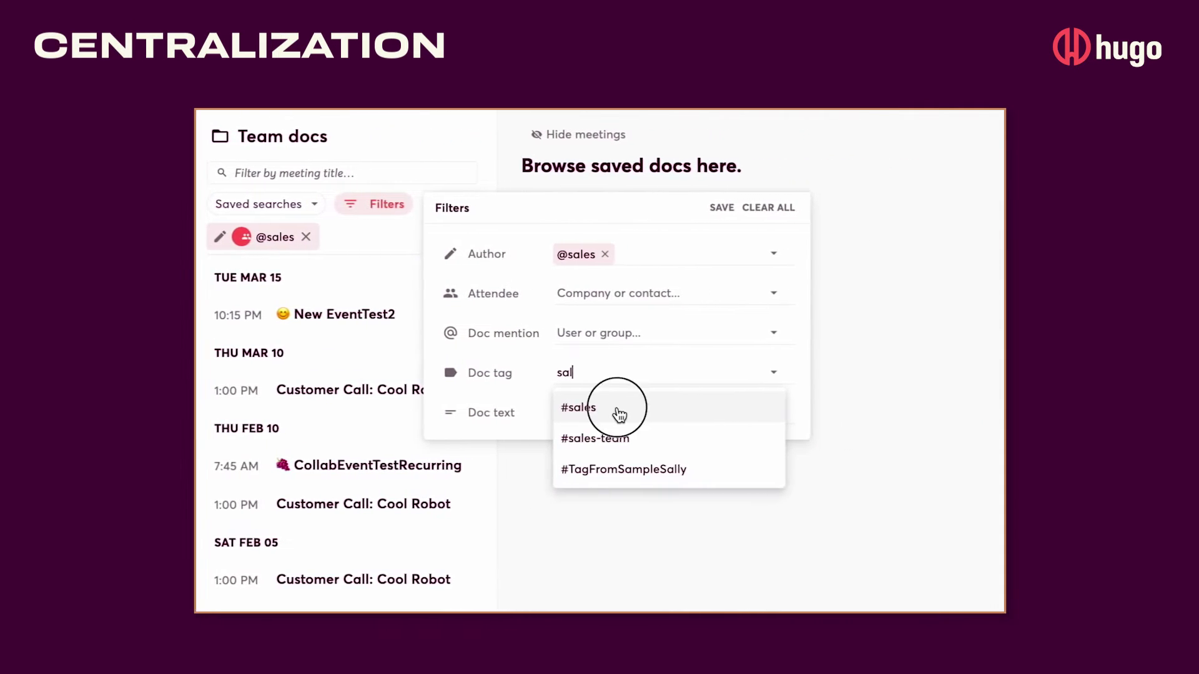
click(619, 414)
click(717, 206)
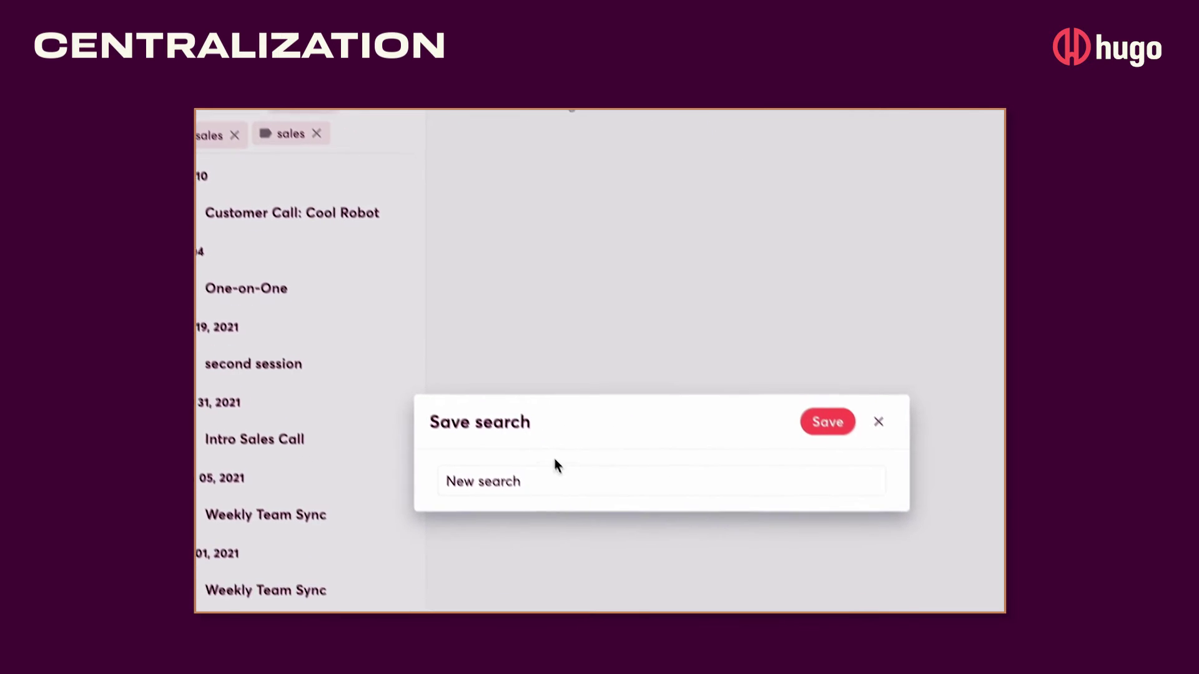
Rename the search to 'Sales meetings', save it, and check its sidebar favourite menu
drag(502, 415, 394, 415)
text(Sales meetings)
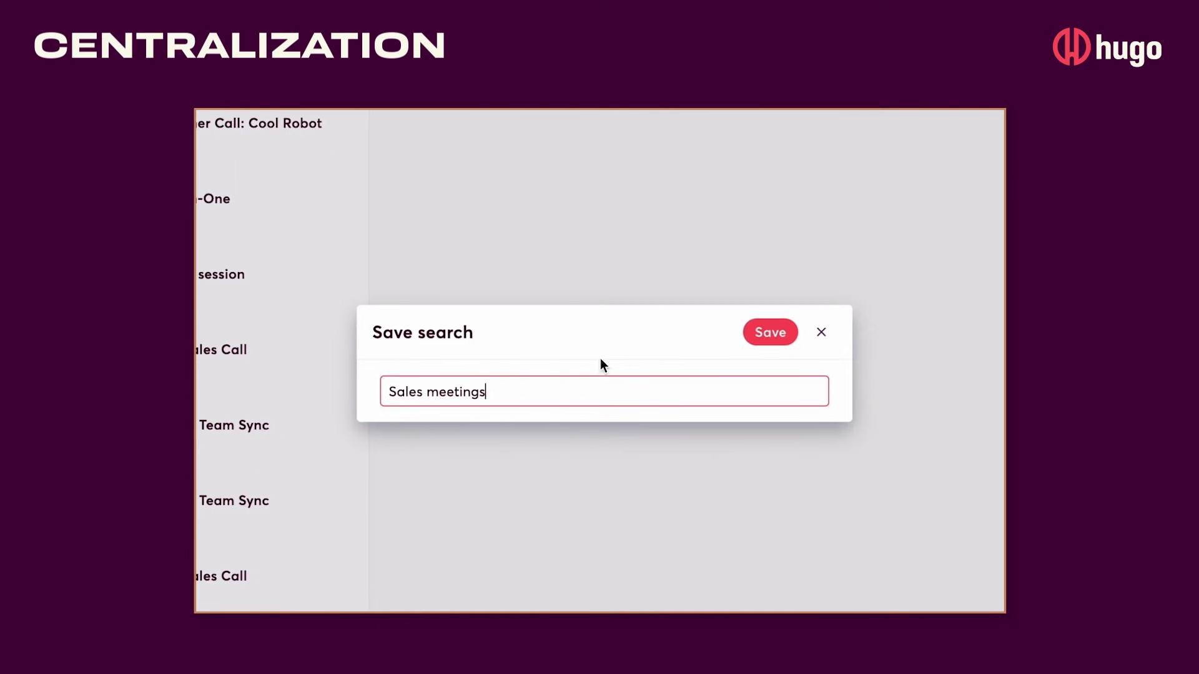
click(752, 339)
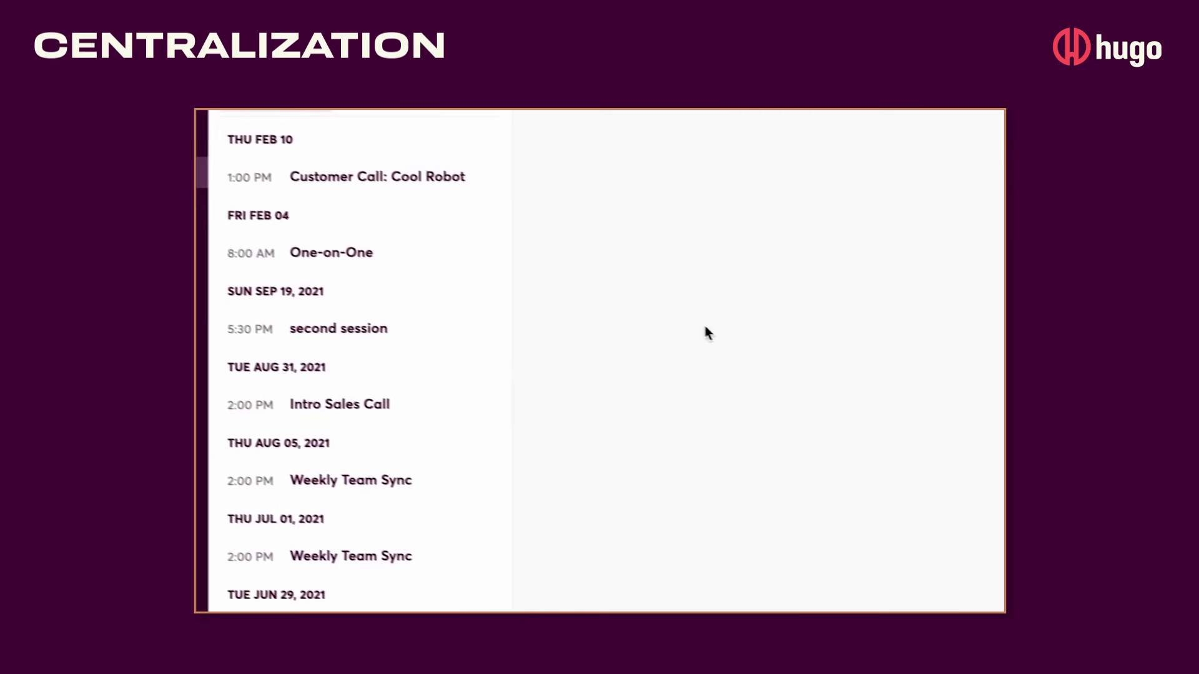
click(372, 337)
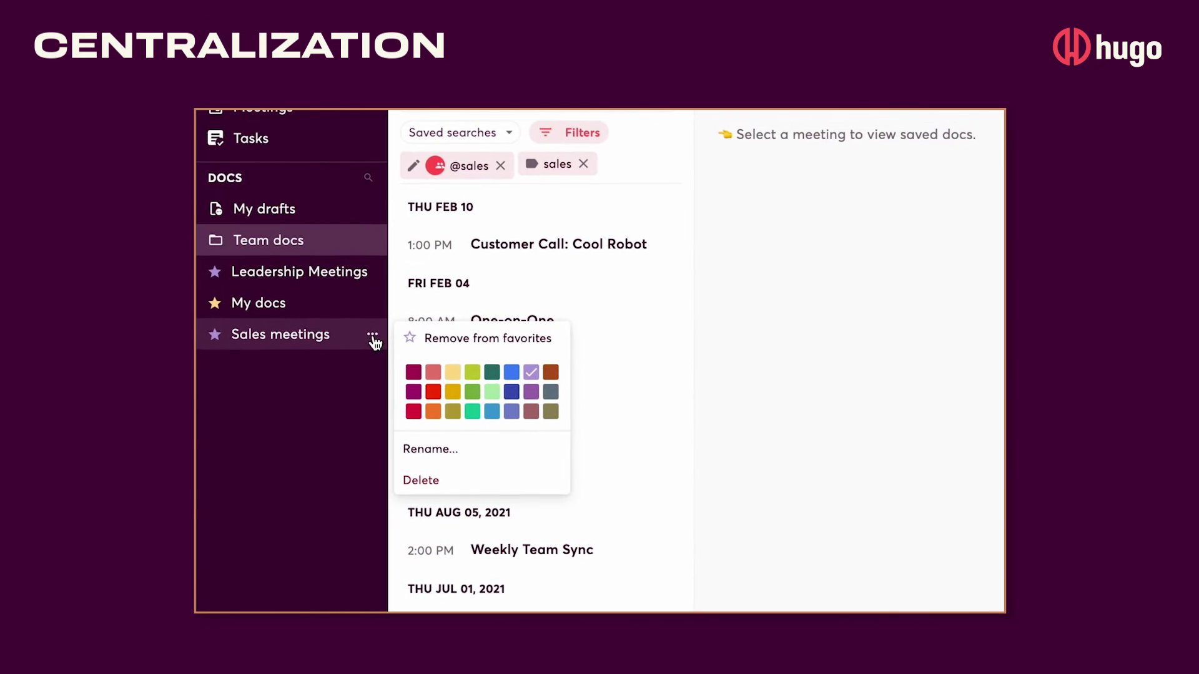
click(276, 370)
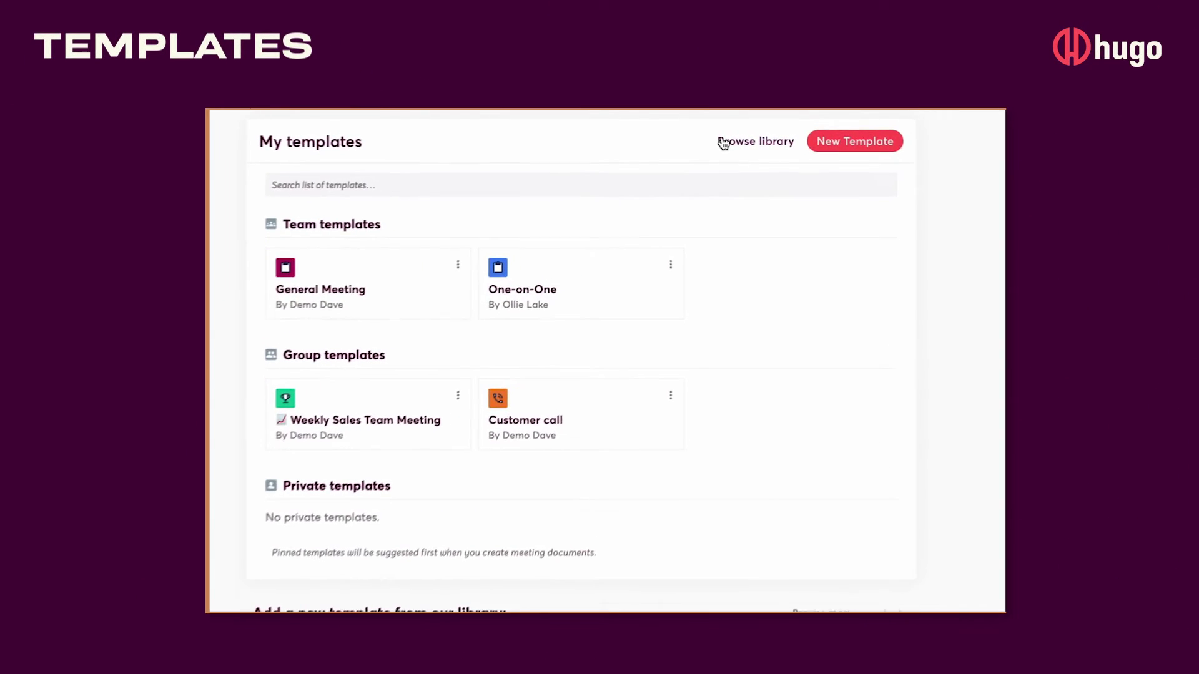
Open the library's One-on-One template and show its 'Everyone in my Hugo team' access options
click(740, 141)
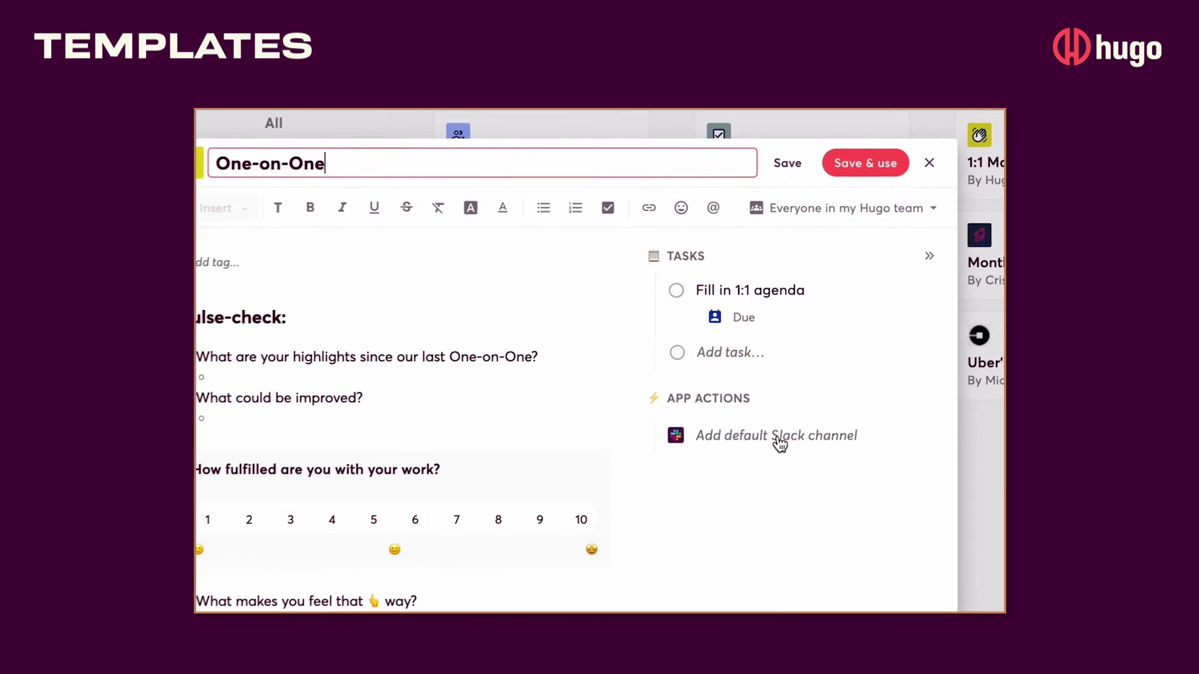
click(892, 225)
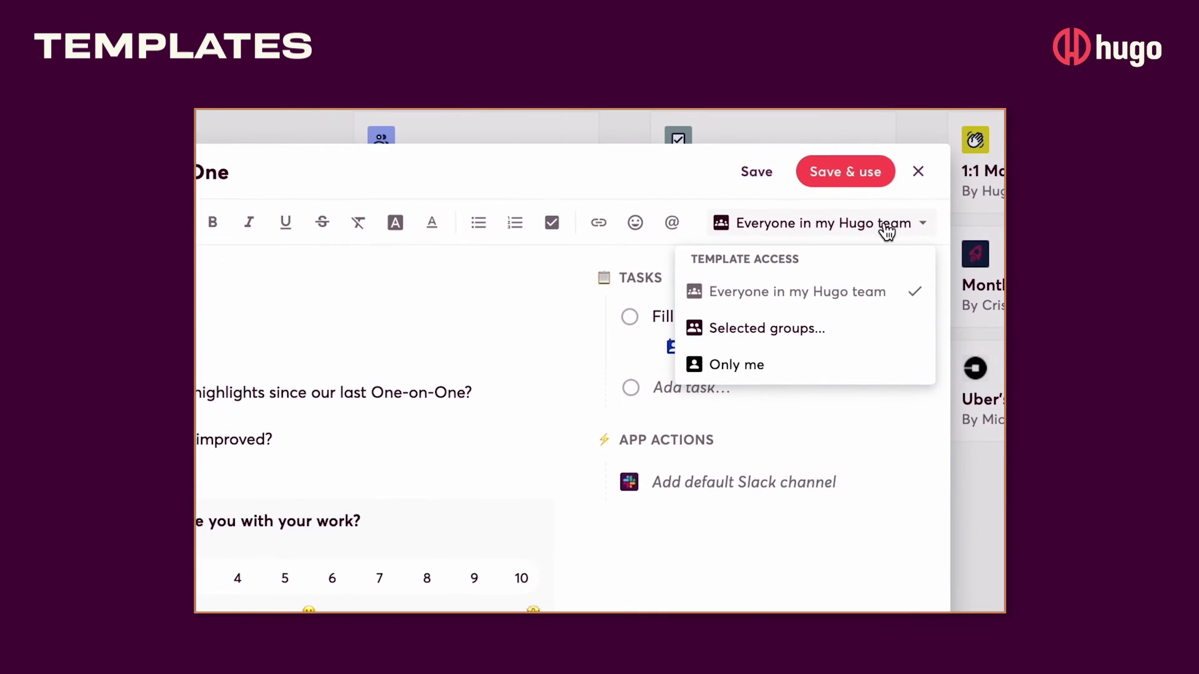